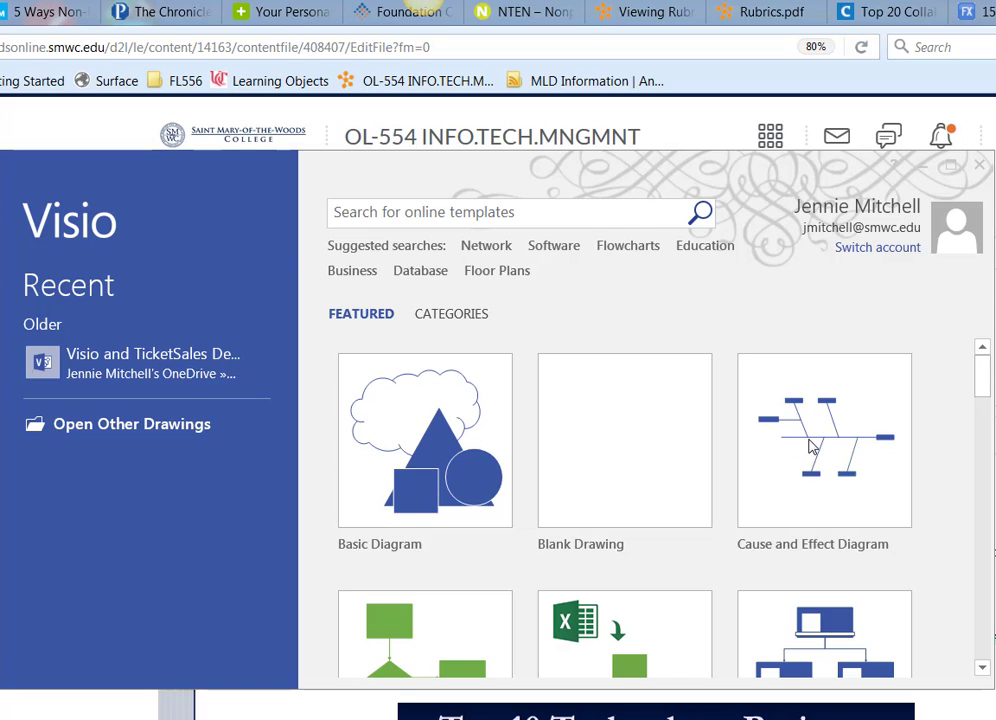
# Create a new US-units drawing from the Cause and Effect Diagram template.
pyautogui.click(827, 457)
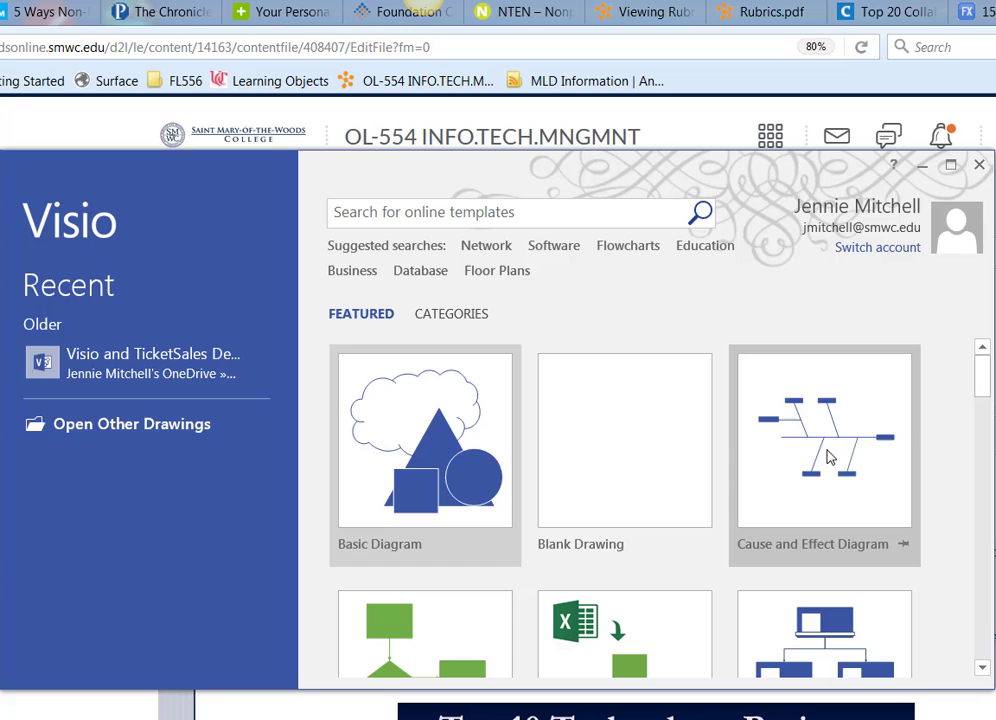
pyautogui.click(827, 457)
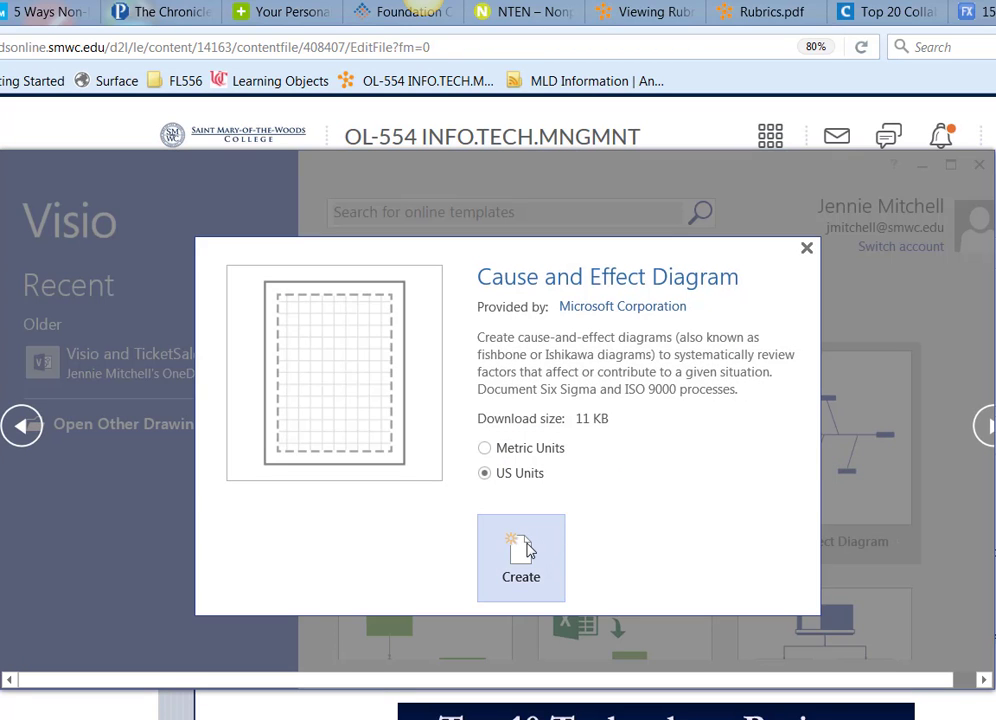
pyautogui.click(527, 548)
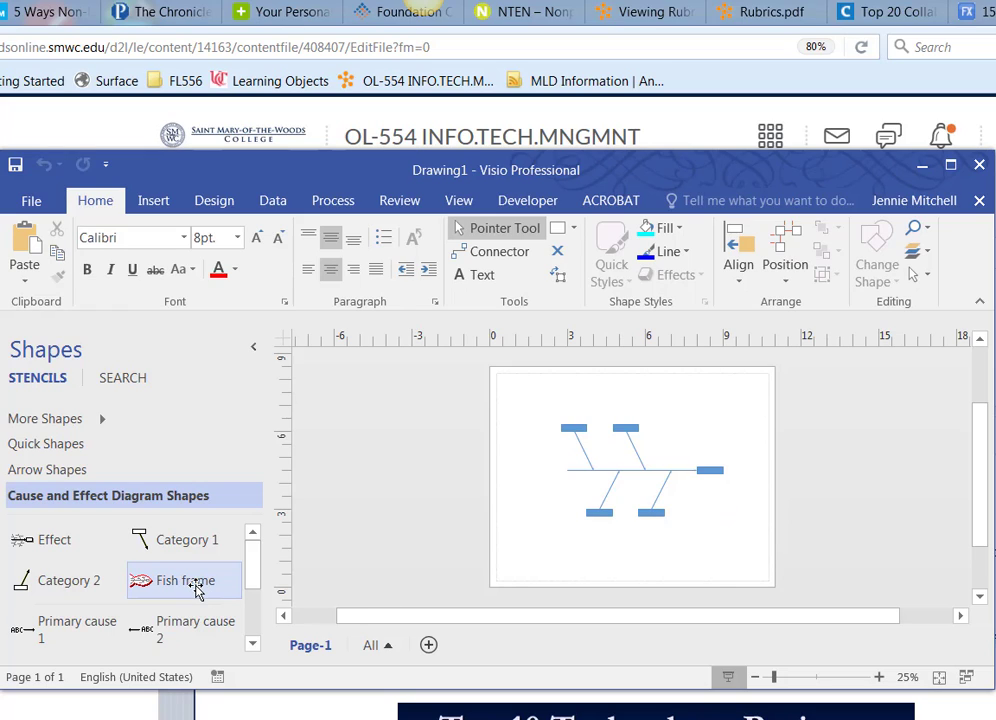
# Place the Fish frame over the fishbone diagram and select its main effect line.
pyautogui.moveTo(197, 591)
pyautogui.mouseDown()
pyautogui.moveTo(336, 574)
pyautogui.moveTo(650, 480)
pyautogui.mouseUp()
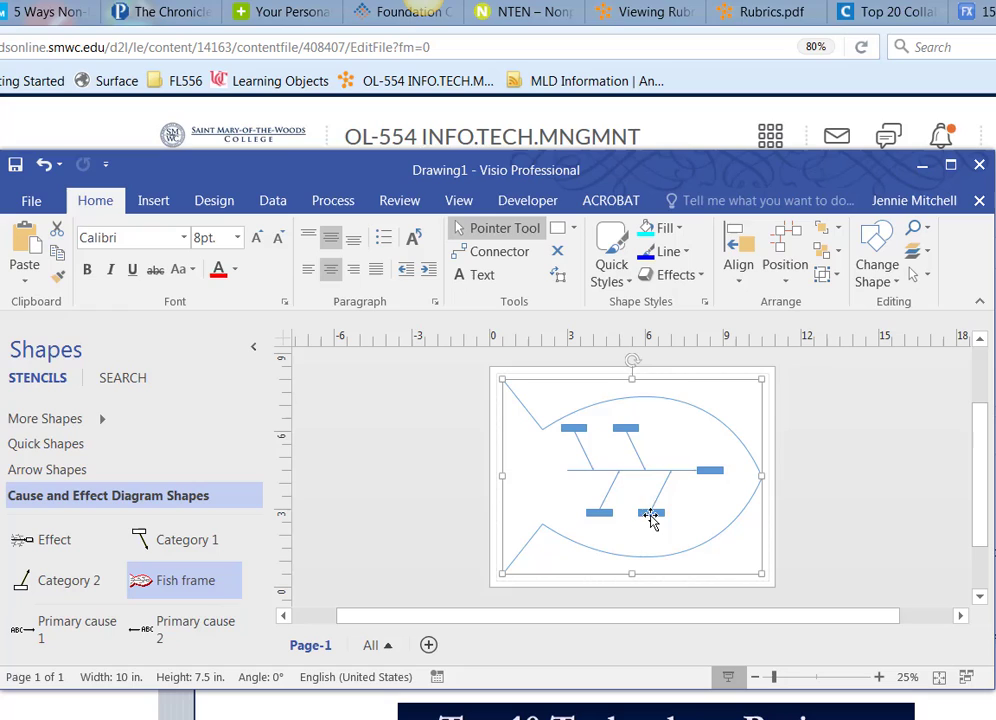
pyautogui.click(710, 478)
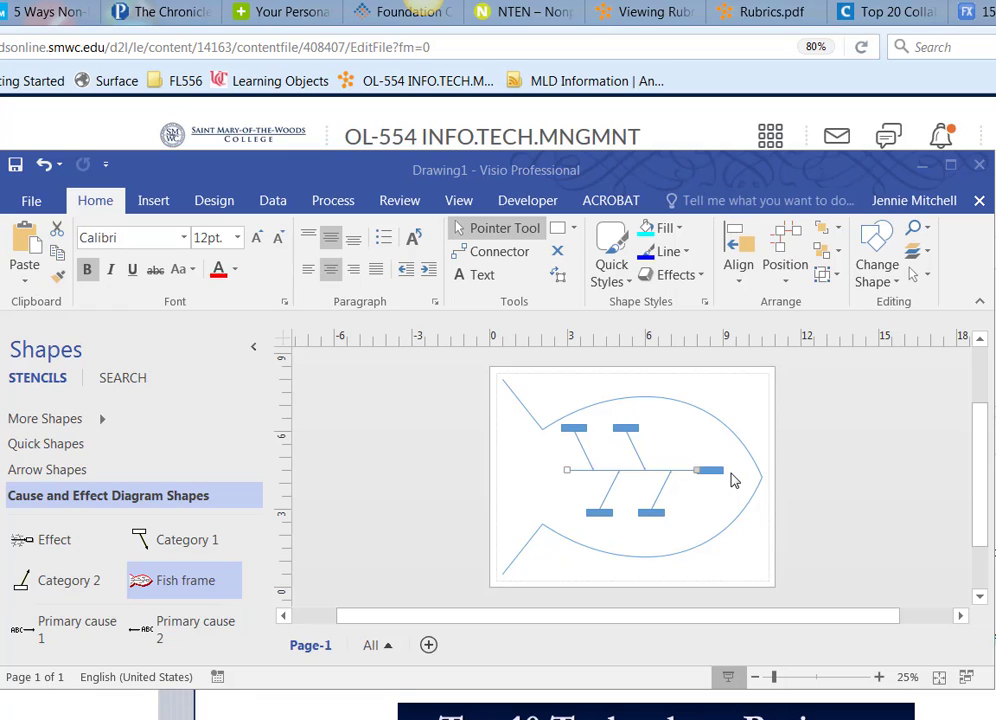
# Type 'Disconnected Board' into the effect box at the fish's head and verify the label.
pyautogui.click(715, 472)
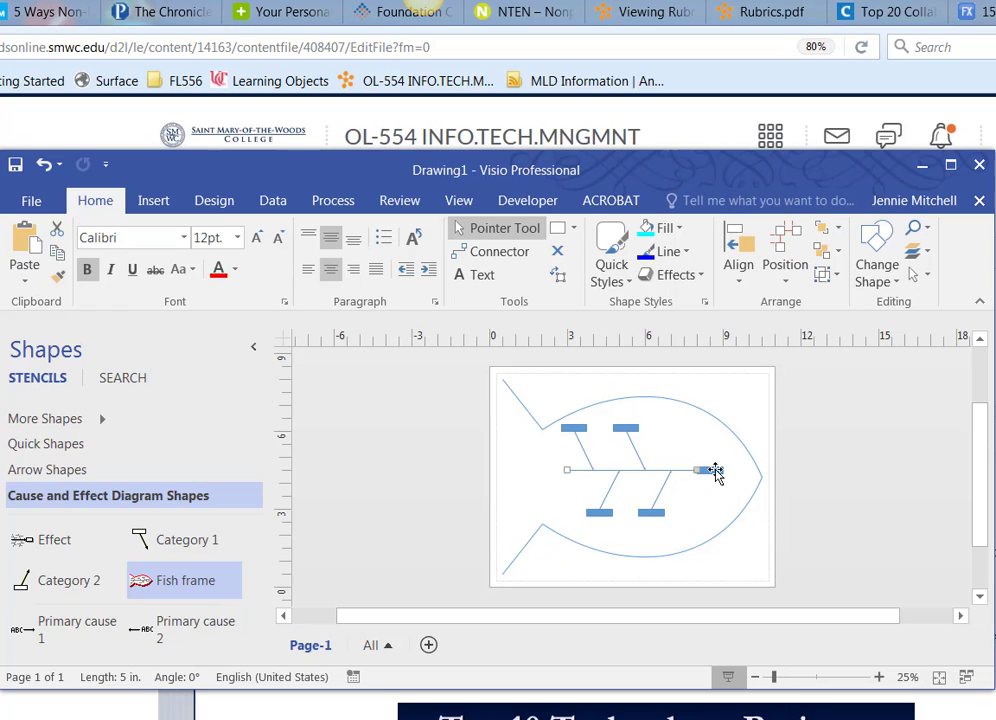
pyautogui.scroll(4, 716, 471)
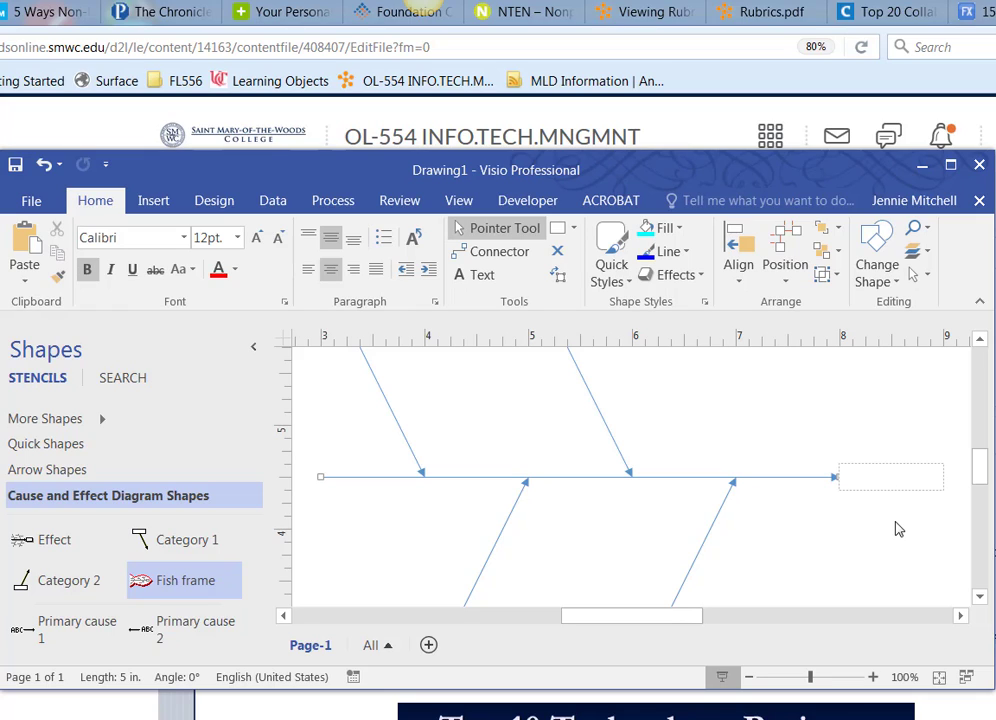
pyautogui.write('Disconnect')
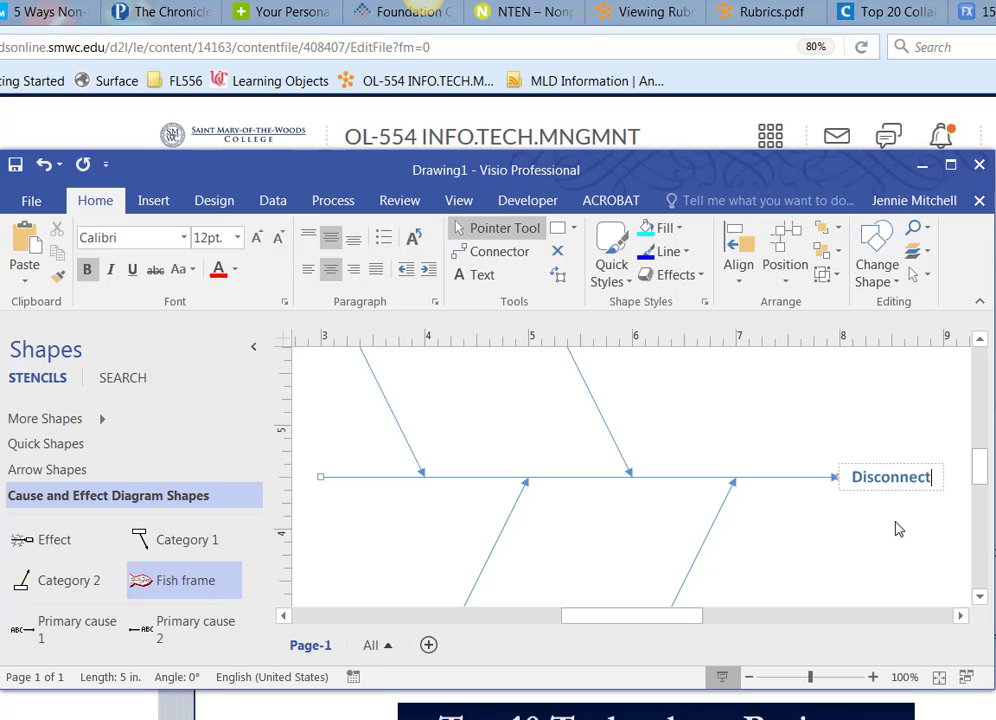
pyautogui.write('ed Board')
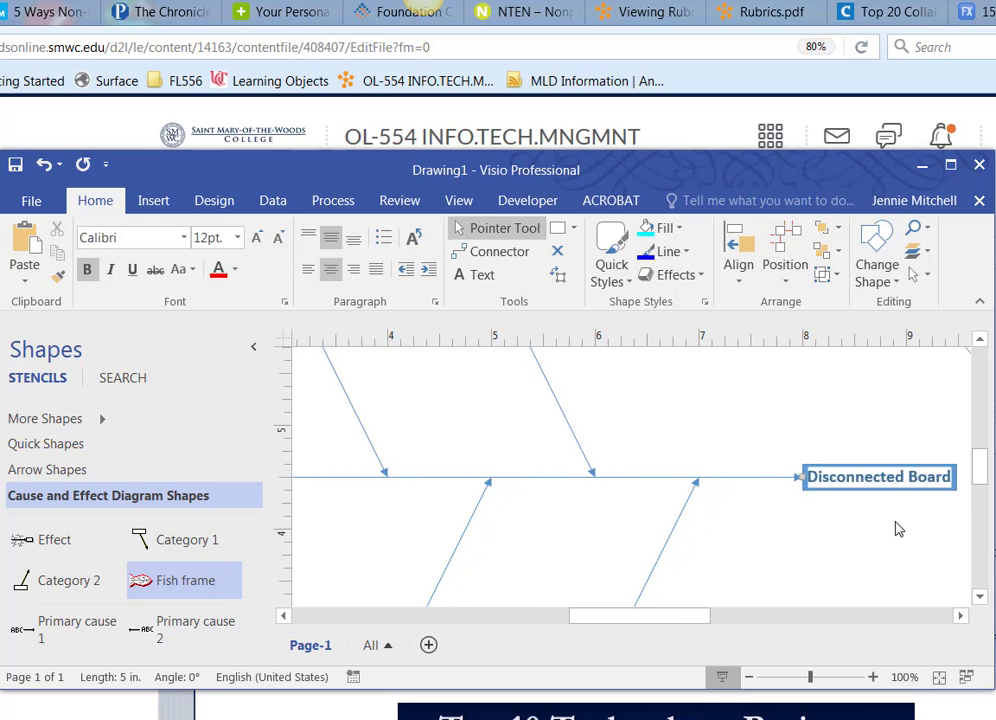
pyautogui.click(634, 474)
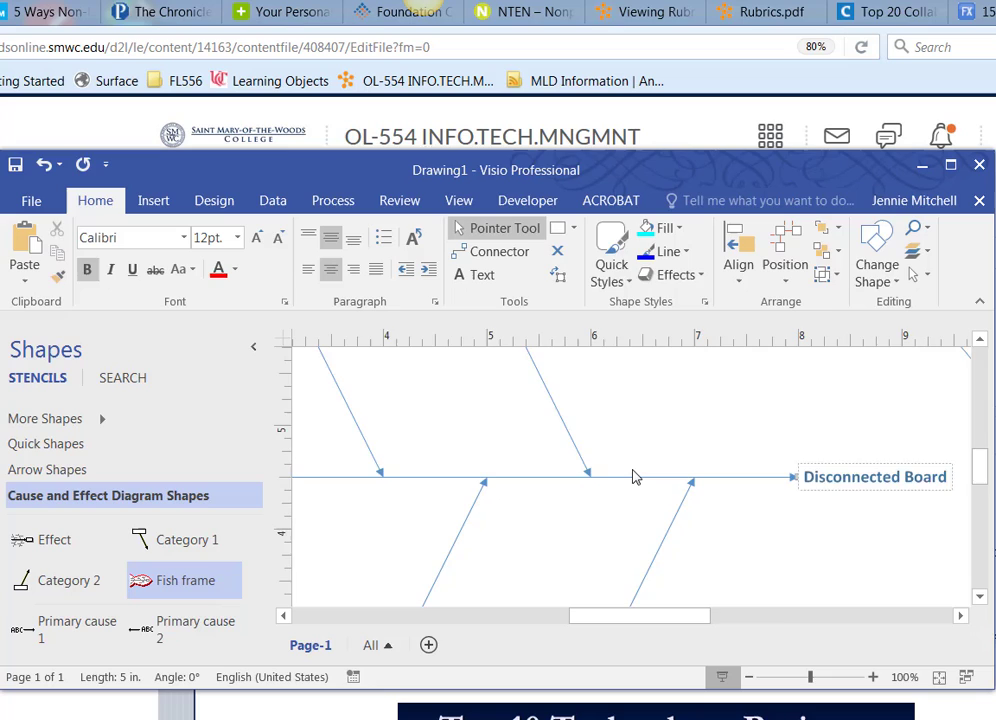
pyautogui.hotkey('ctrl', 'shift', 'w')
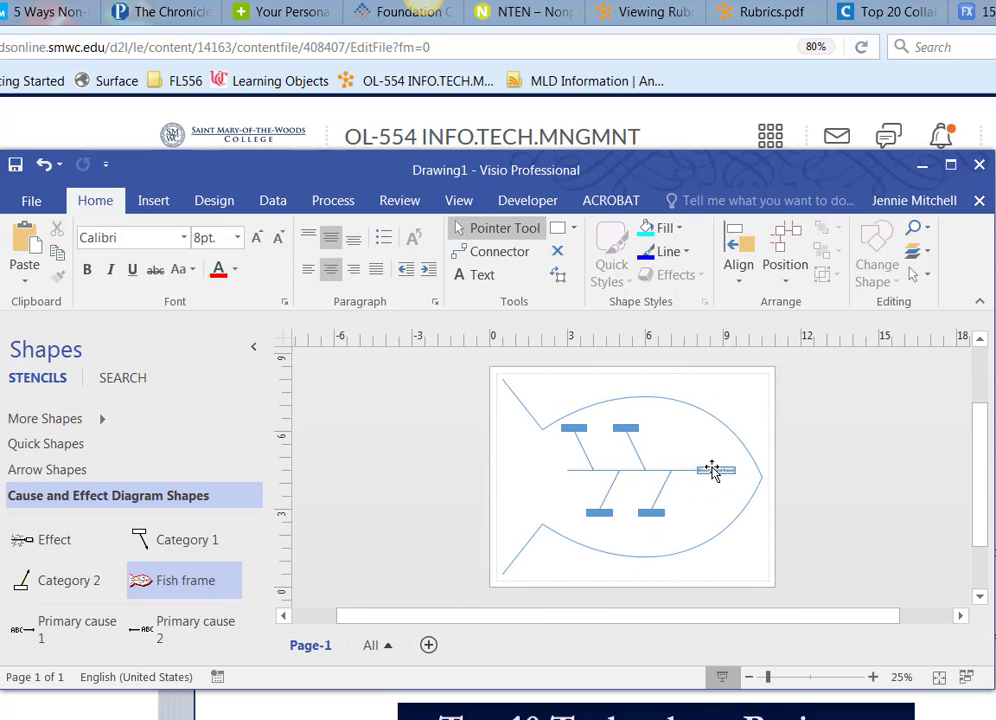
pyautogui.hotkey('ctrl', 'z')
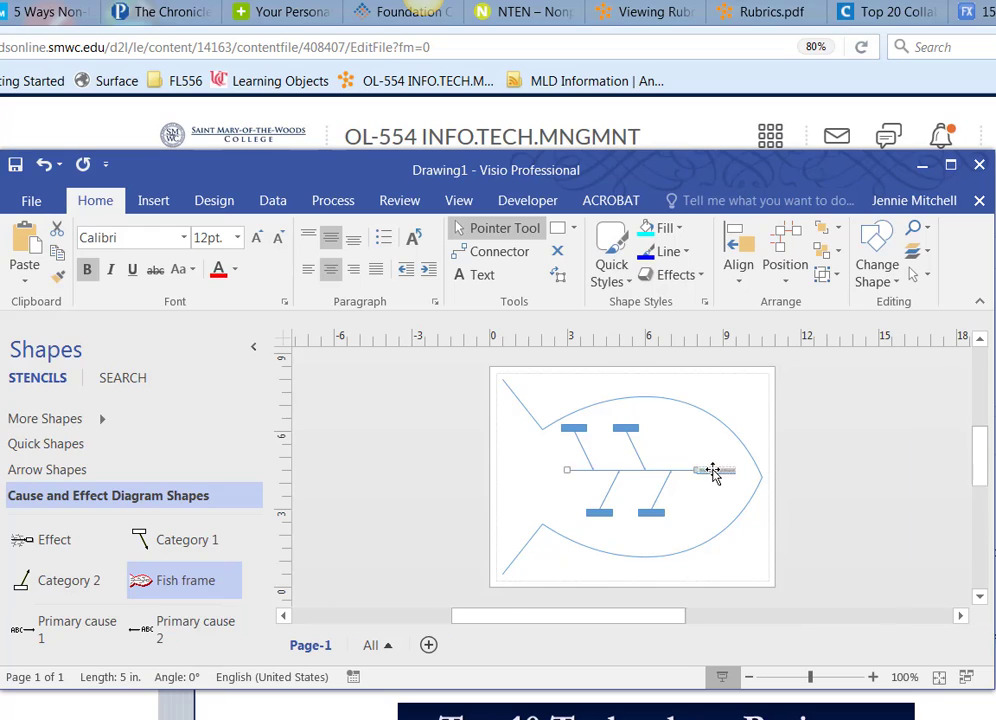
pyautogui.scroll(2, 736, 470)
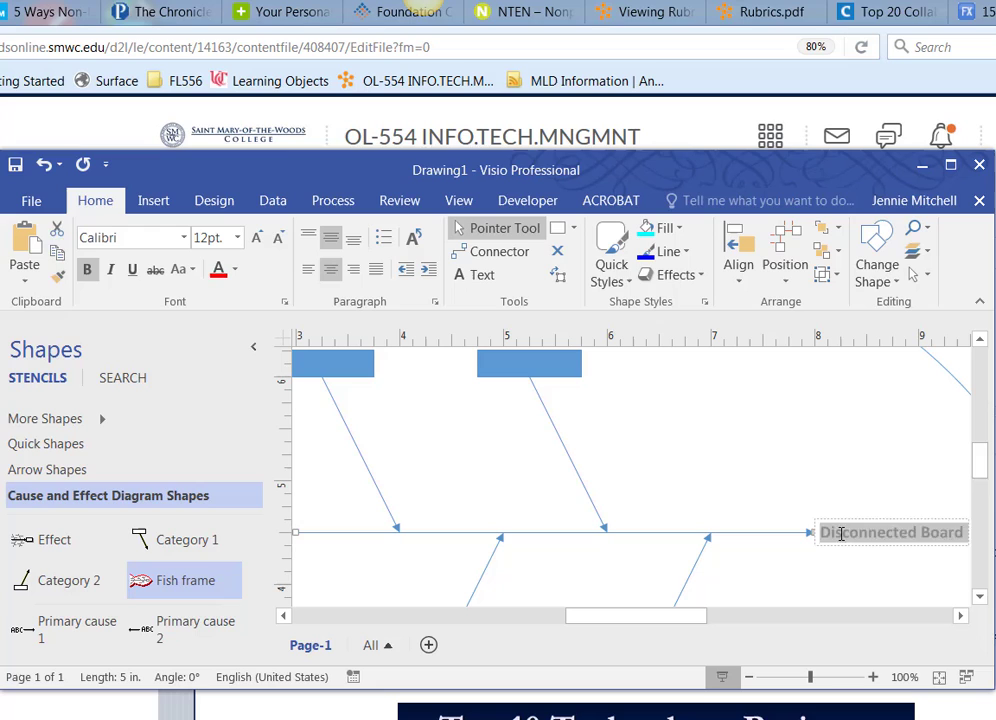
pyautogui.doubleClick(840, 534)
pyautogui.click(603, 454)
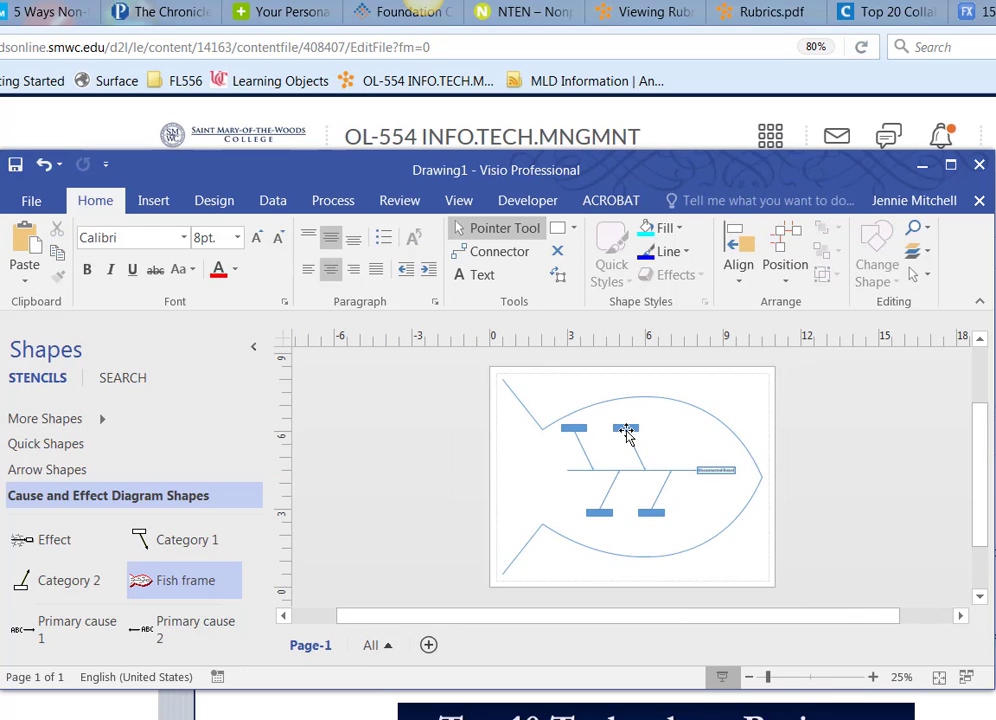
# Label the upper category boxes People (right) and Place (left).
pyautogui.click(628, 428)
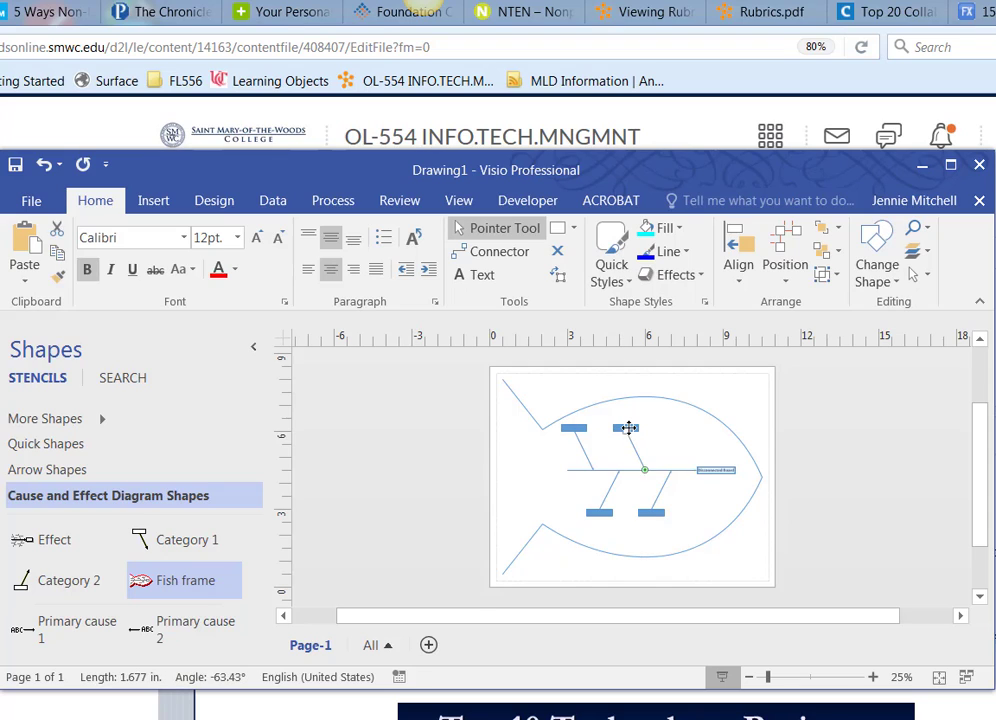
pyautogui.doubleClick(628, 428)
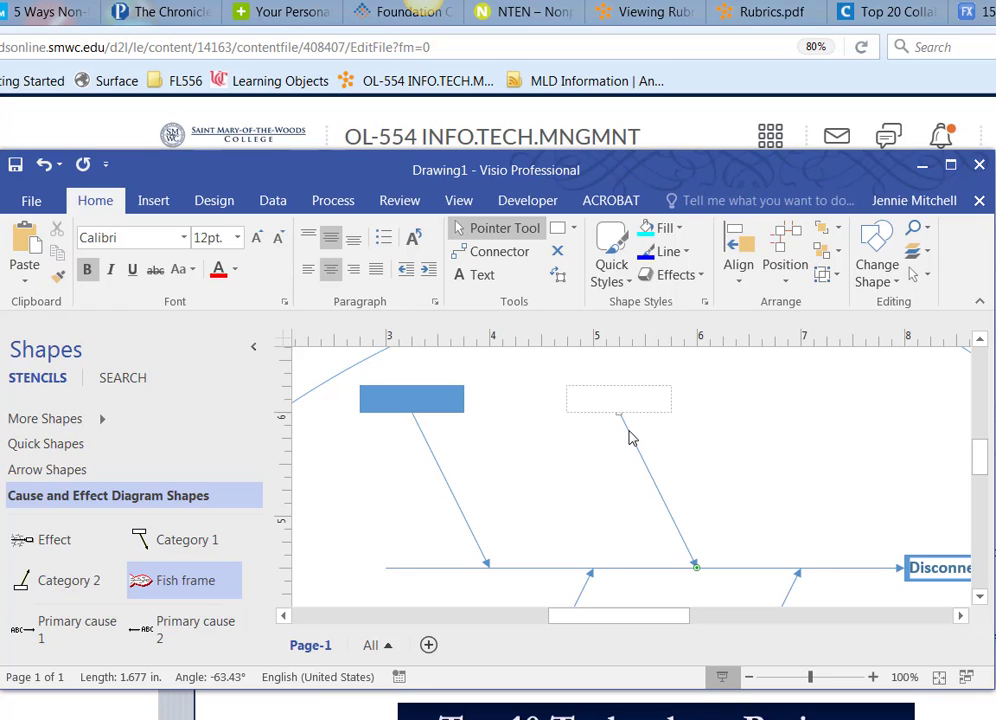
pyautogui.write('Peop')
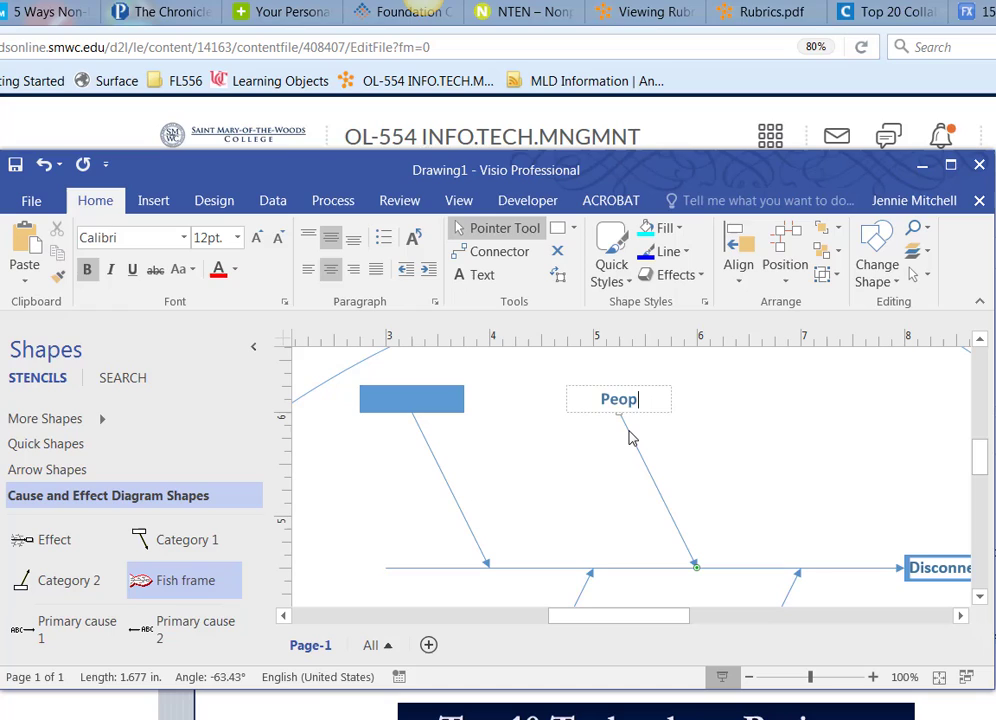
pyautogui.write('le')
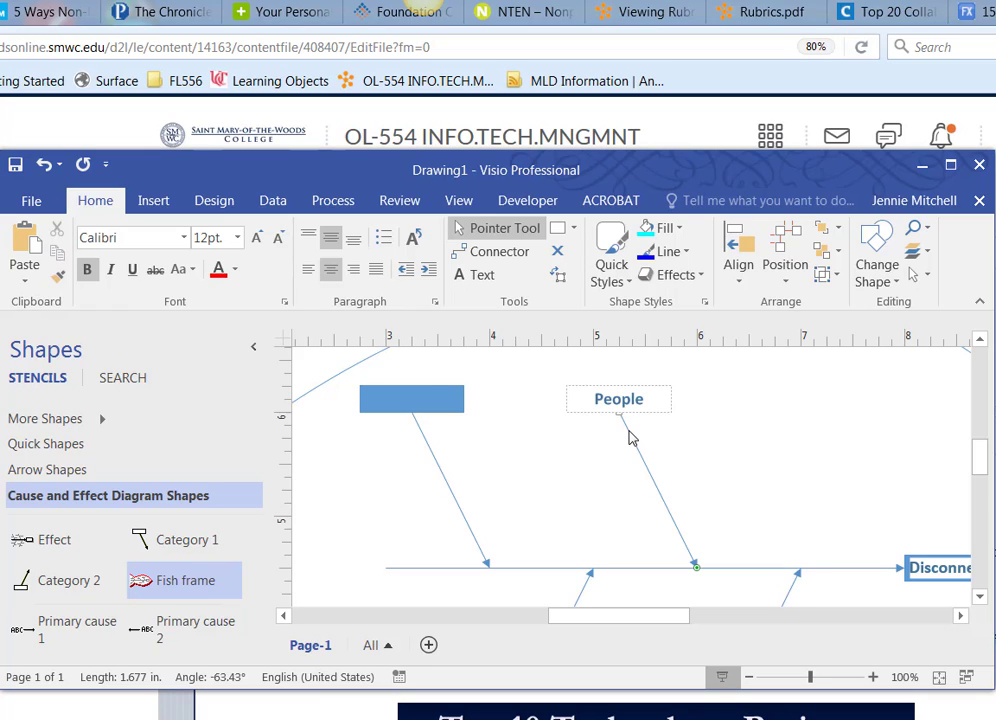
pyautogui.click(431, 399)
pyautogui.click(431, 399)
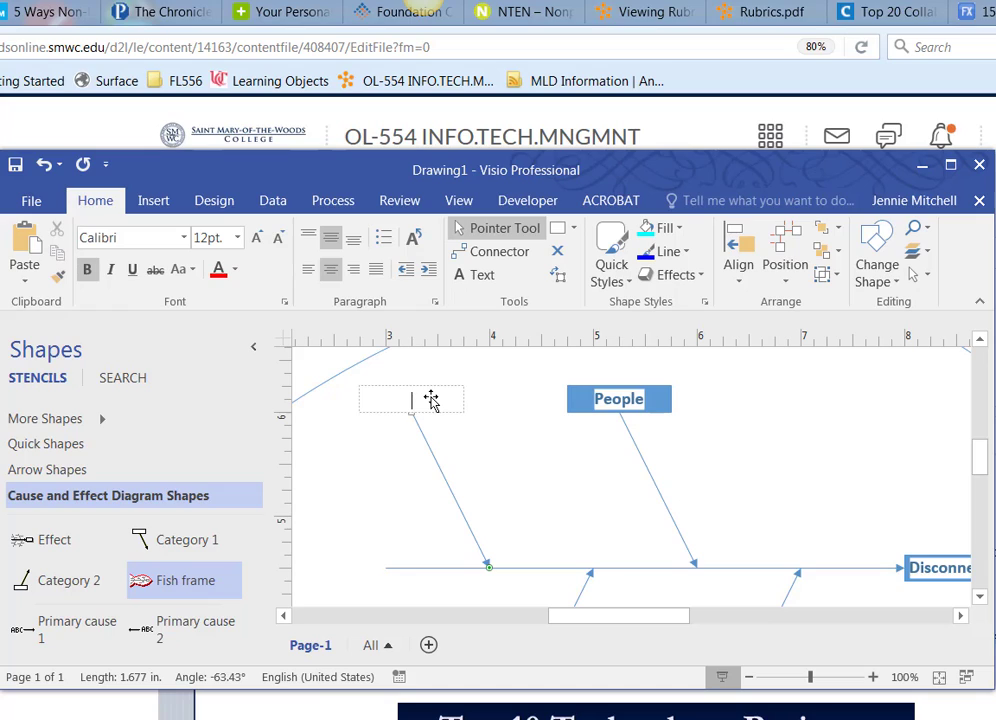
pyautogui.write('Place')
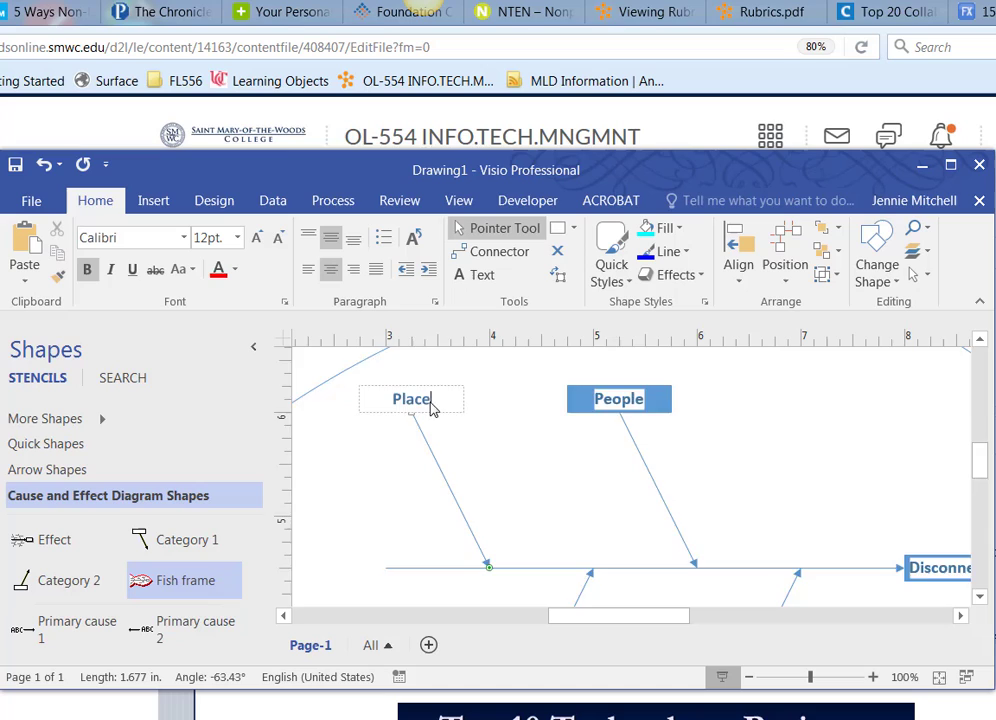
pyautogui.scroll(-5, 450, 460)
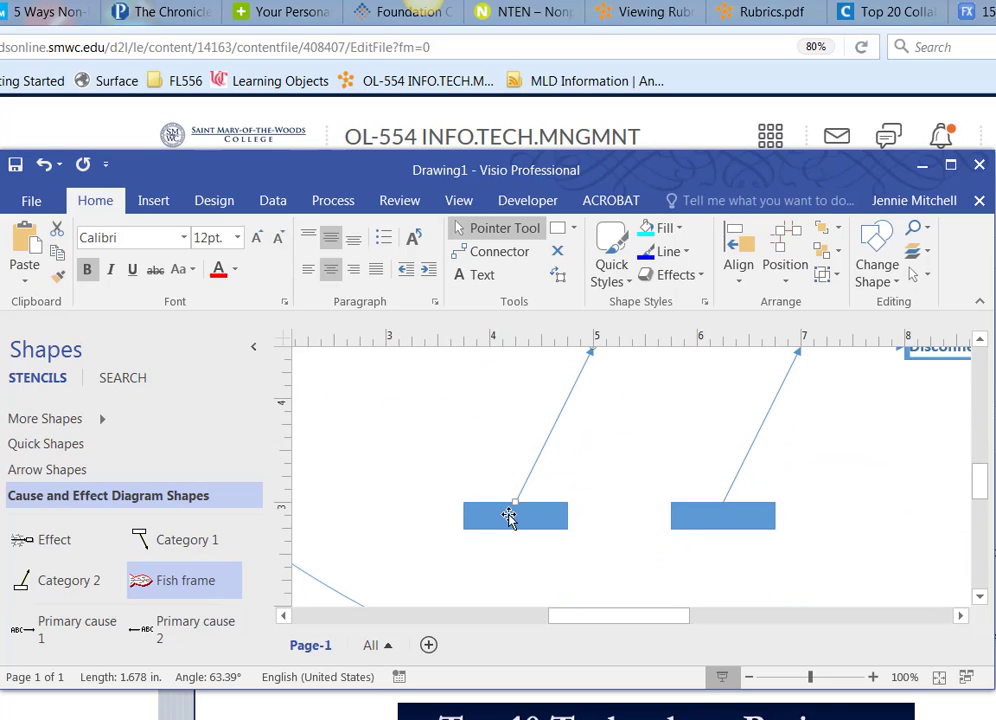
# Label the lower-left category box Process and the lower-right box Policies.
pyautogui.doubleClick(509, 516)
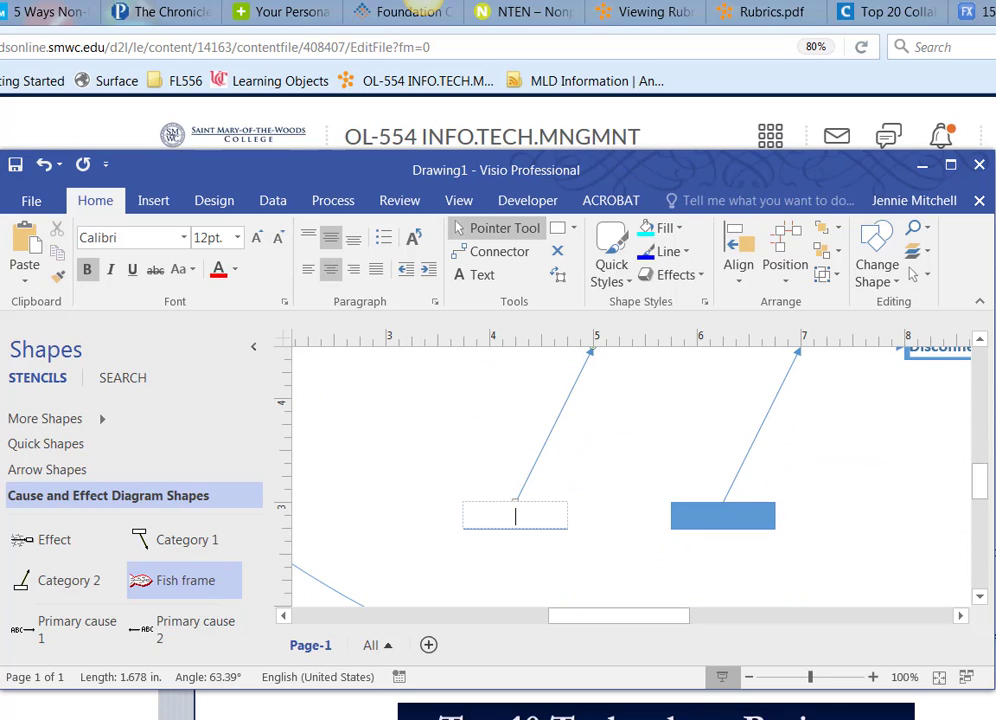
pyautogui.write('Process')
pyautogui.doubleClick(723, 519)
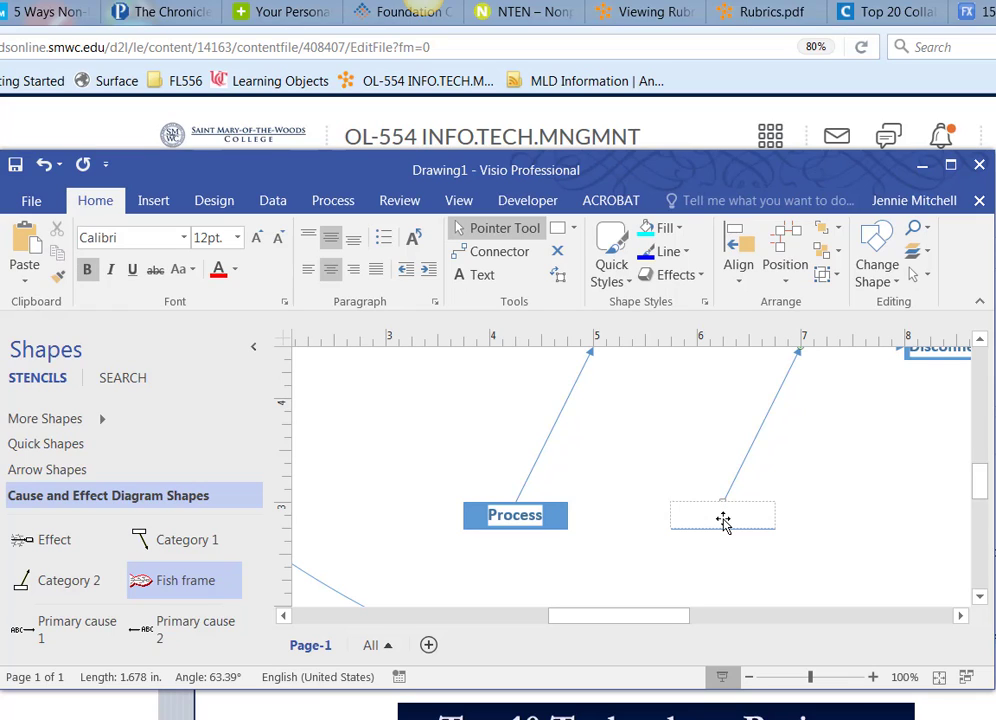
pyautogui.write('Policies')
pyautogui.scroll(5, 622, 502)
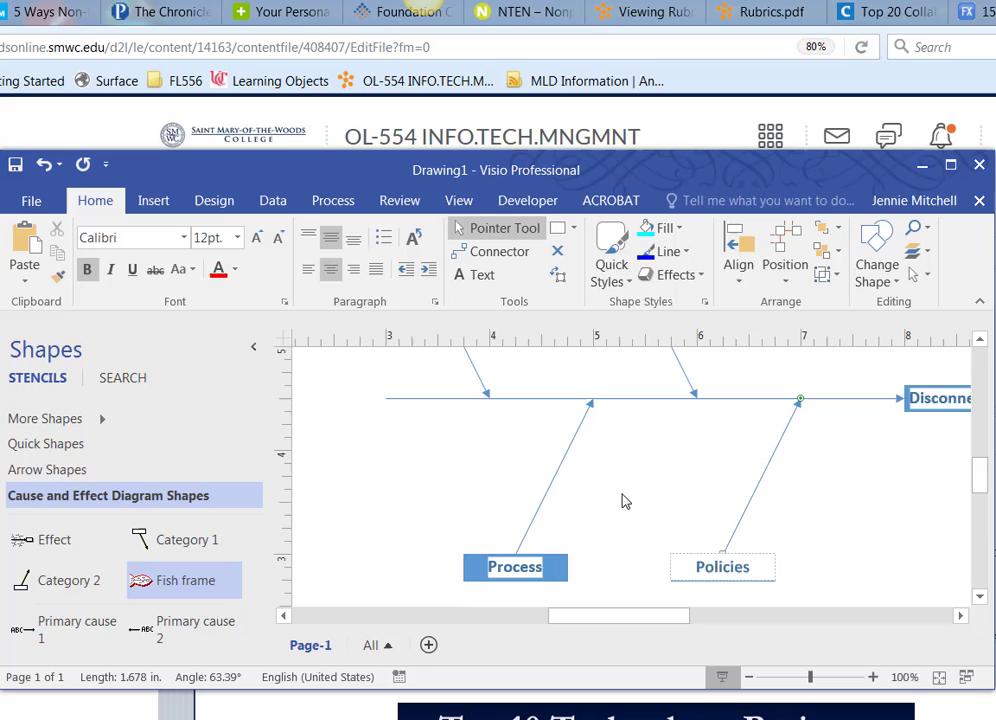
pyautogui.click(617, 492)
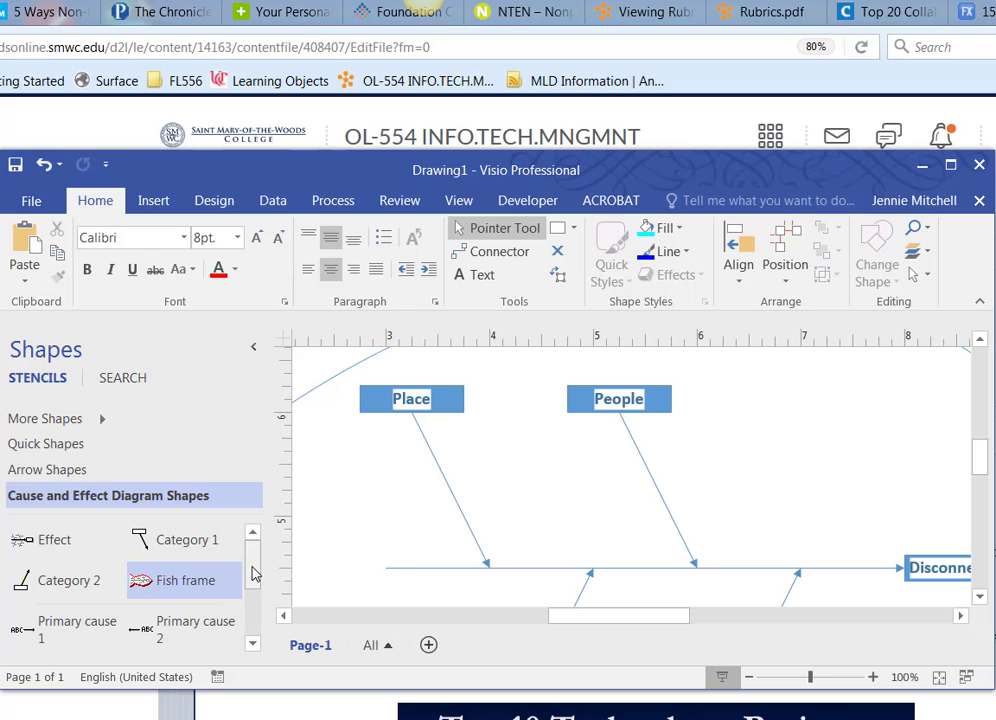
# Drop a Primary cause 1 arrow onto the Place branch.
pyautogui.moveTo(256, 573); pyautogui.dragTo(252, 594)
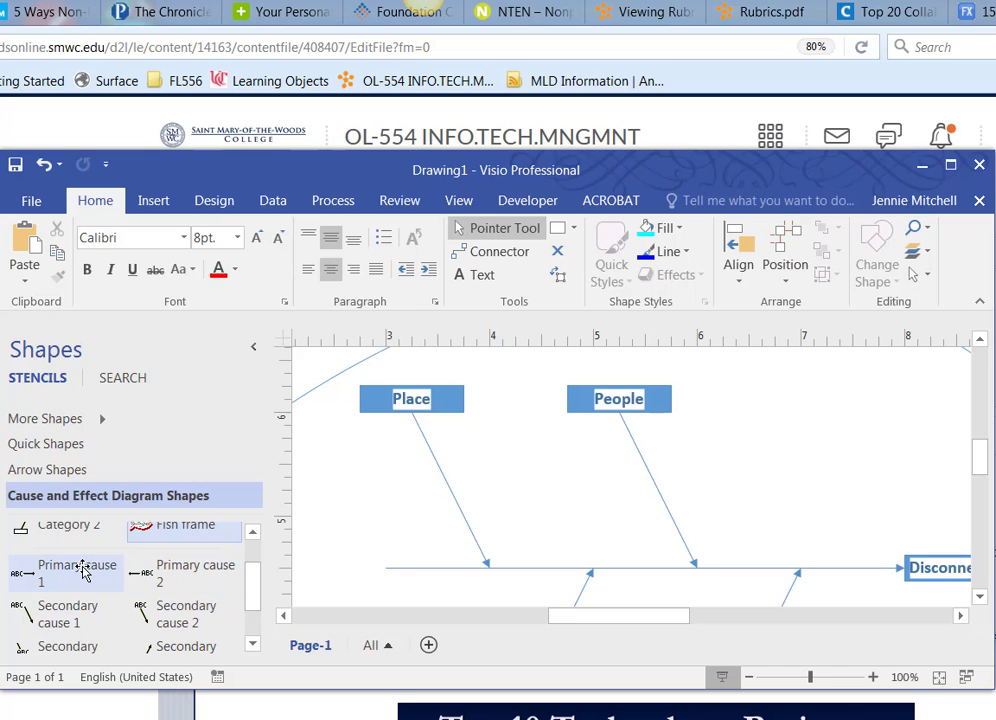
pyautogui.moveTo(84, 570); pyautogui.dragTo(481, 459)
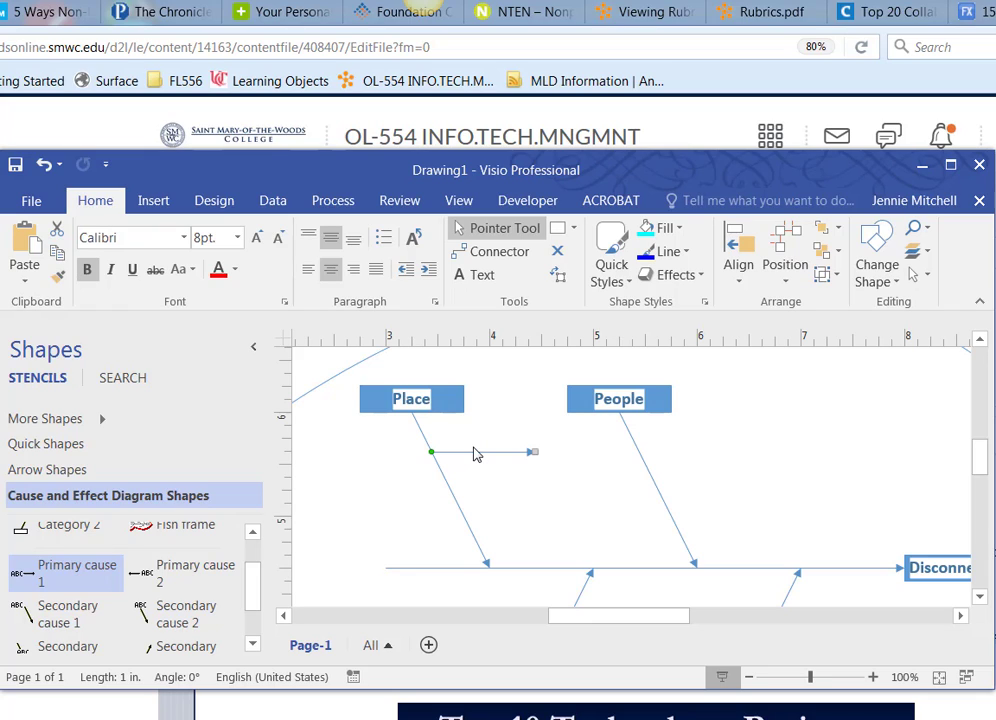
pyautogui.click(198, 576)
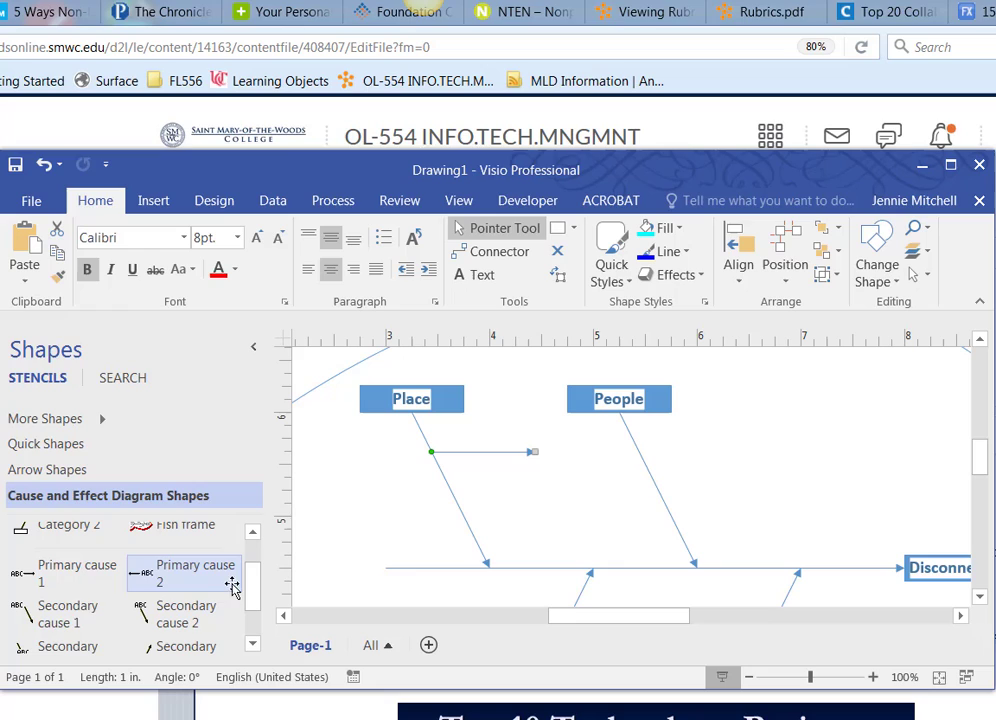
# Attach a Secondary cause 1 arrow to the Place primary cause line.
pyautogui.moveTo(66, 619); pyautogui.dragTo(491, 474)
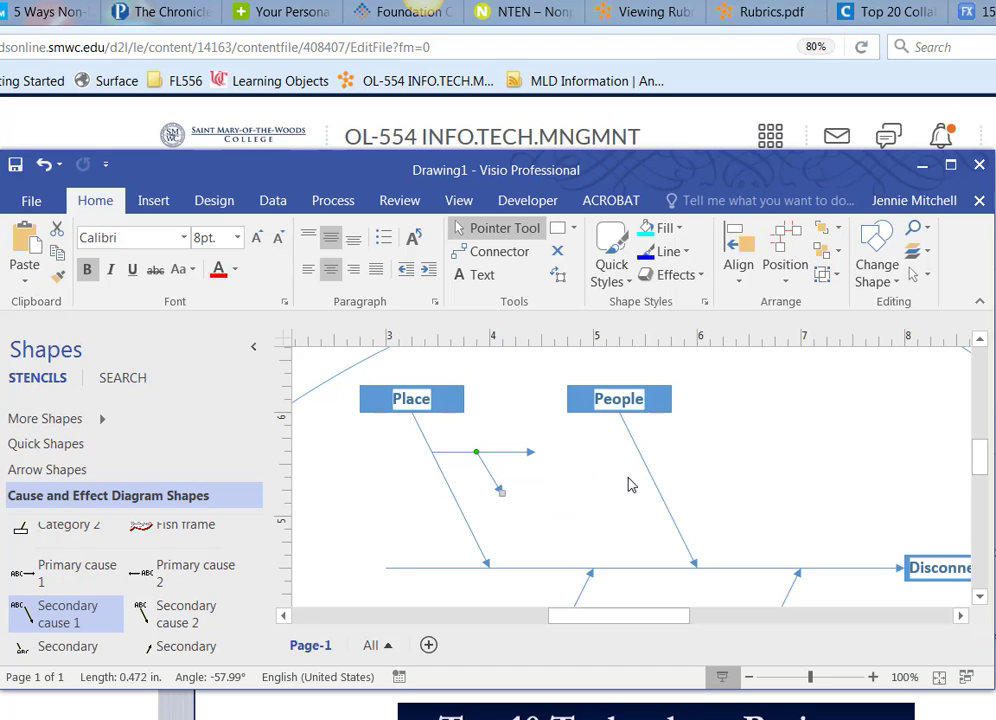
pyautogui.scroll(-5, 630, 484)
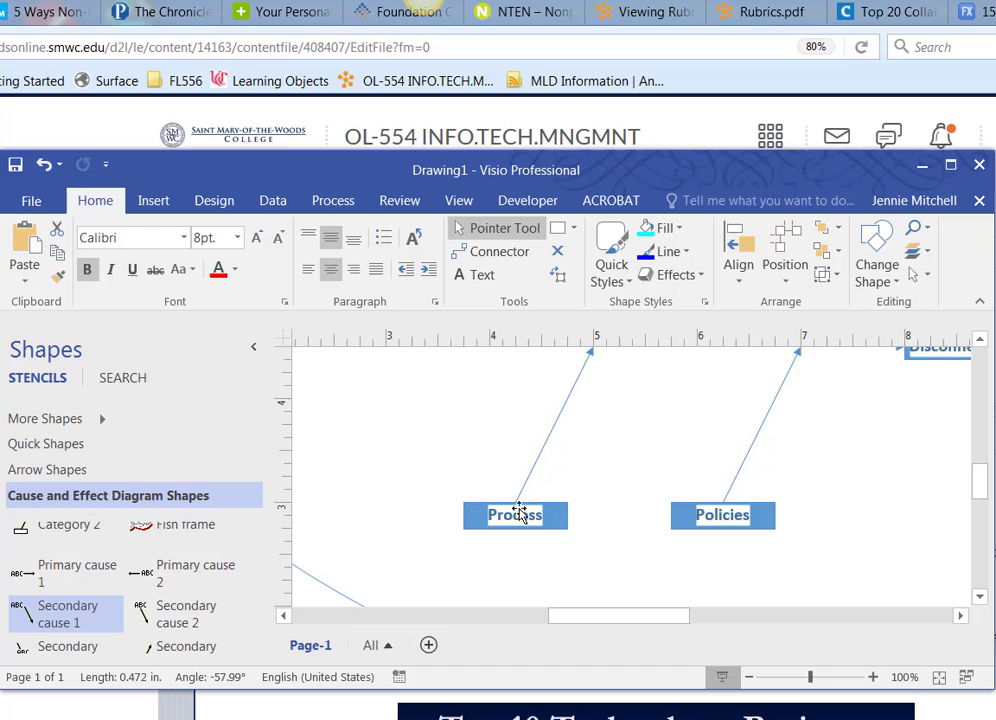
pyautogui.scroll(4, 680, 489)
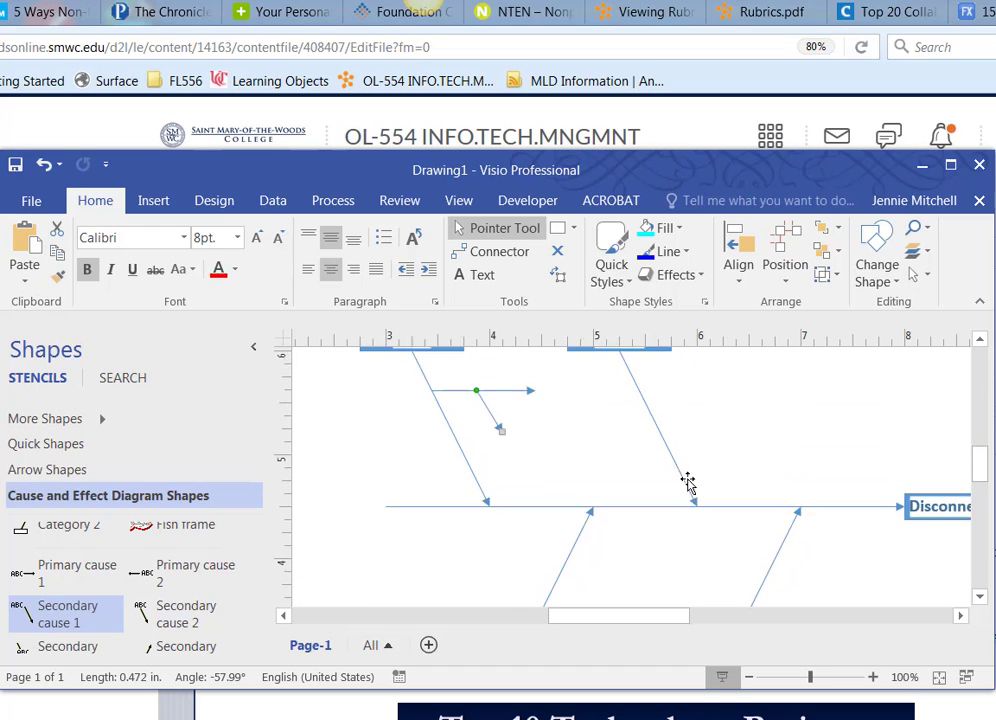
pyautogui.scroll(2, 688, 482)
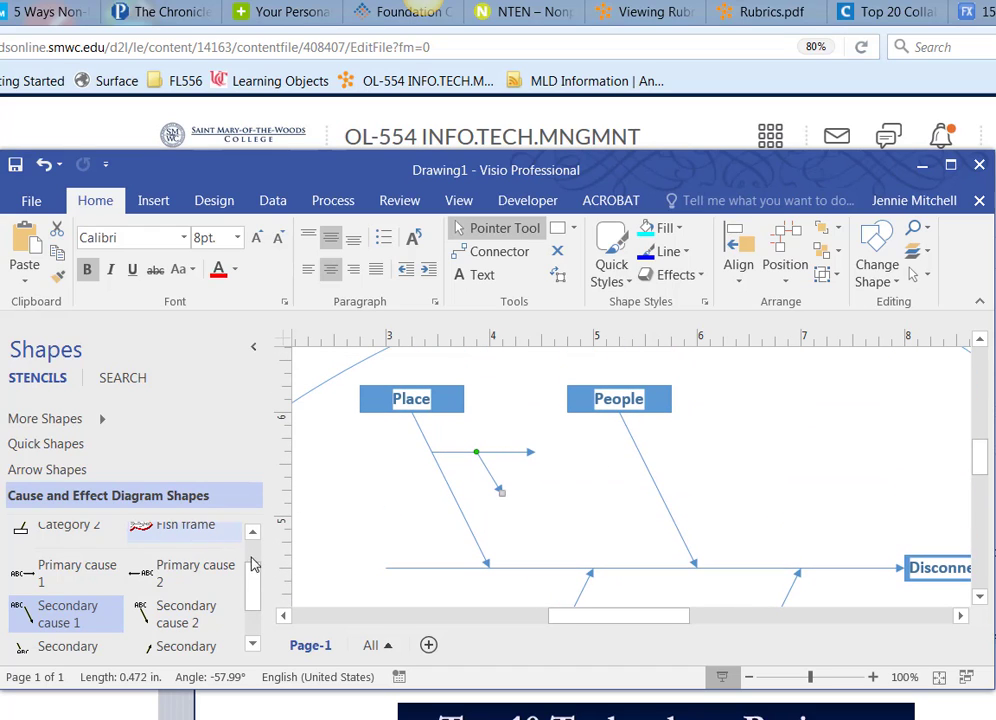
pyautogui.scroll(2, 253, 568)
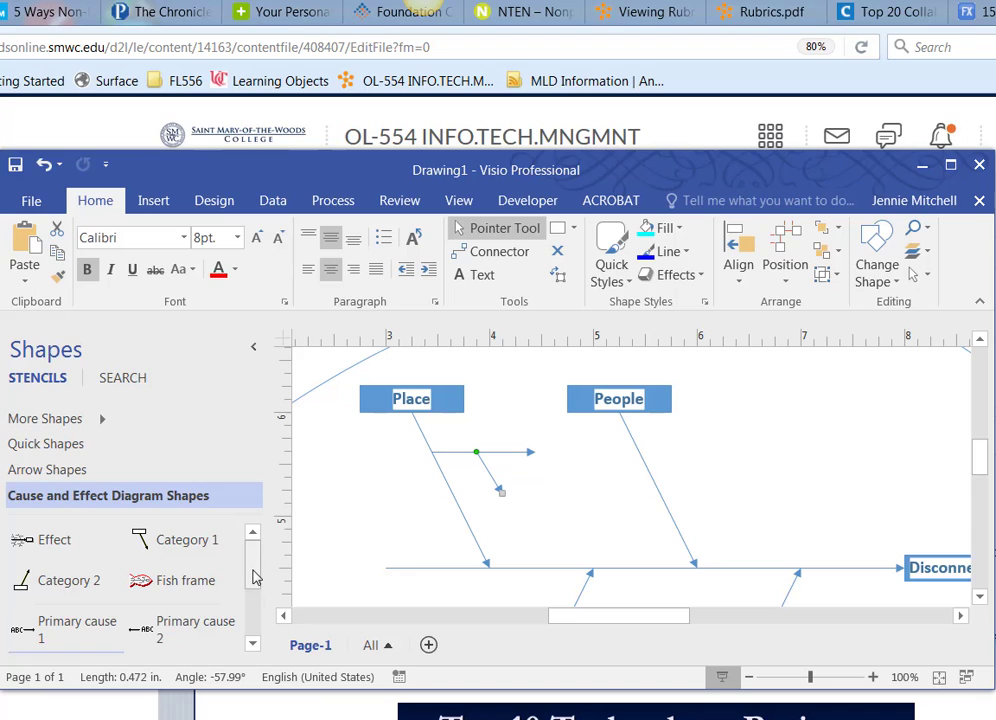
pyautogui.scroll(-3, 255, 595)
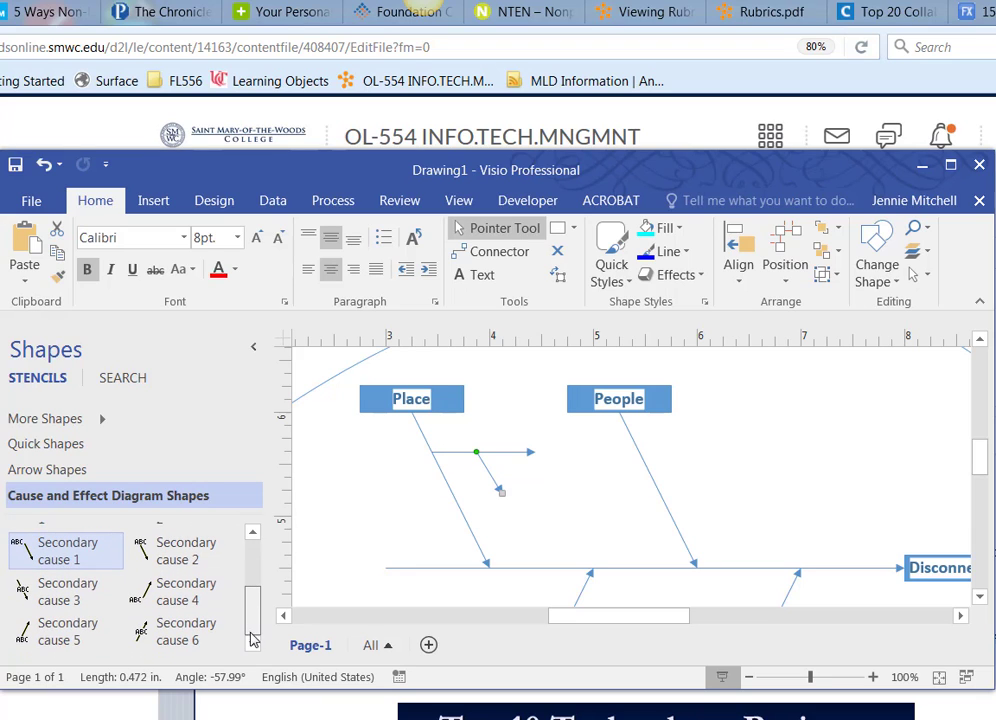
# Attach a Secondary cause 2 arrow to the Place primary cause line.
pyautogui.moveTo(180, 548); pyautogui.dragTo(486, 505)
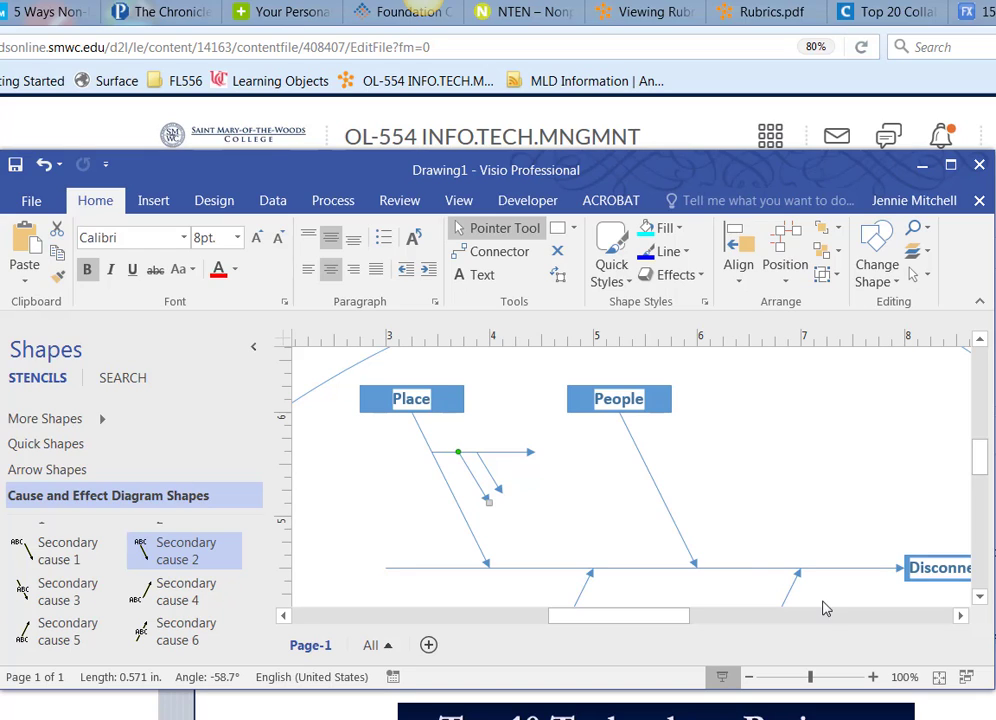
pyautogui.click(918, 616)
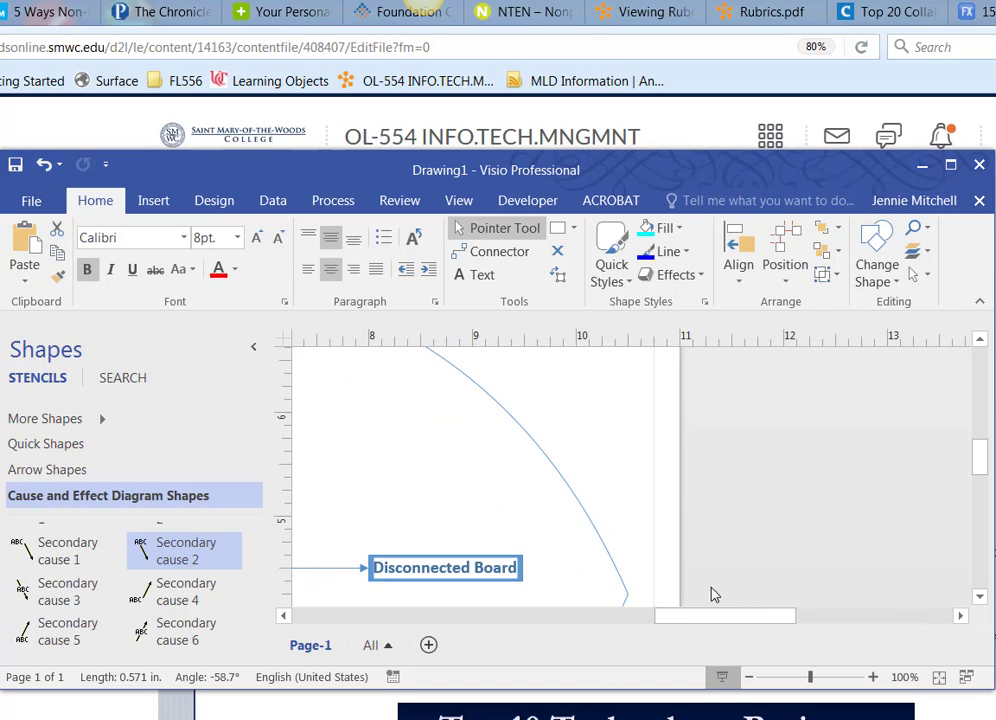
pyautogui.click(527, 617)
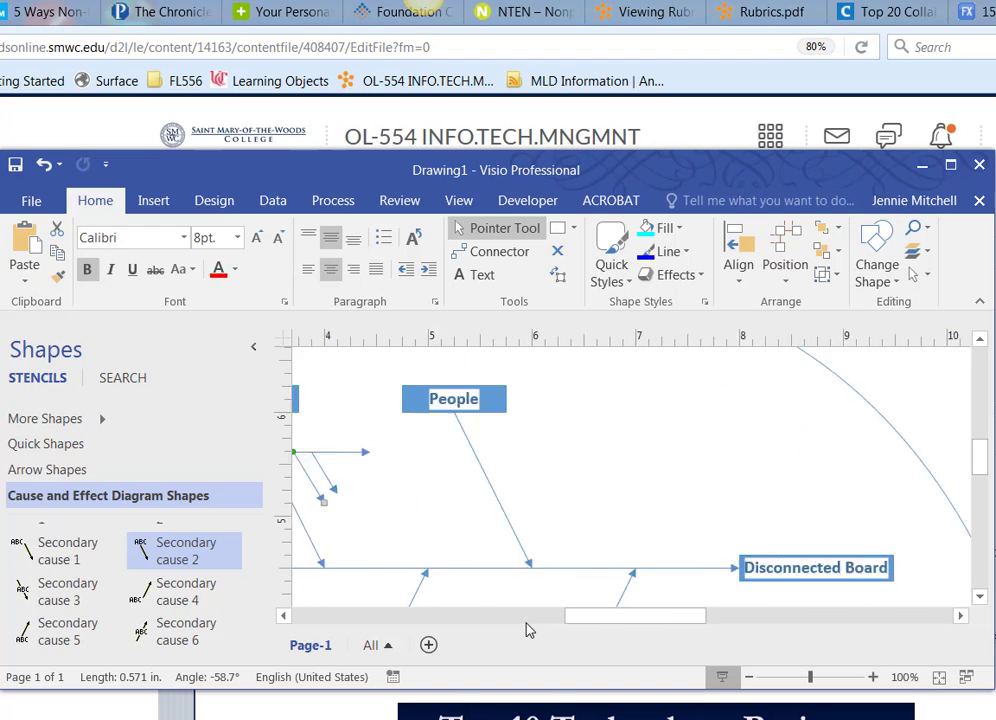
# Scroll down the page and select the People branch's diagonal line.
pyautogui.click(979, 598)
pyautogui.click(979, 598)
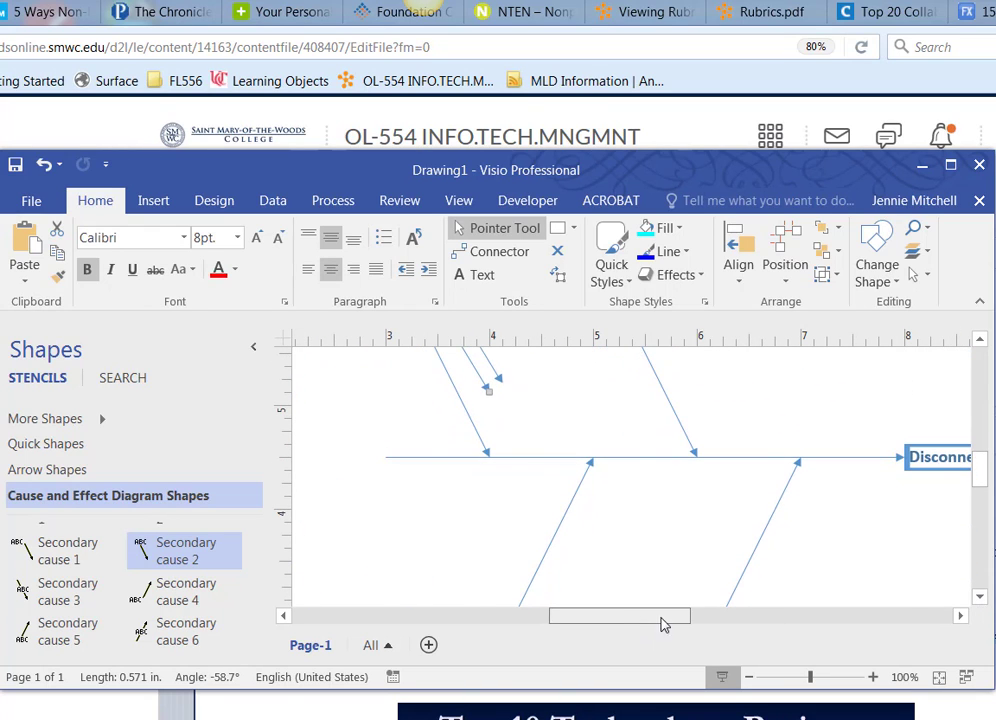
pyautogui.moveTo(662, 624); pyautogui.dragTo(707, 629)
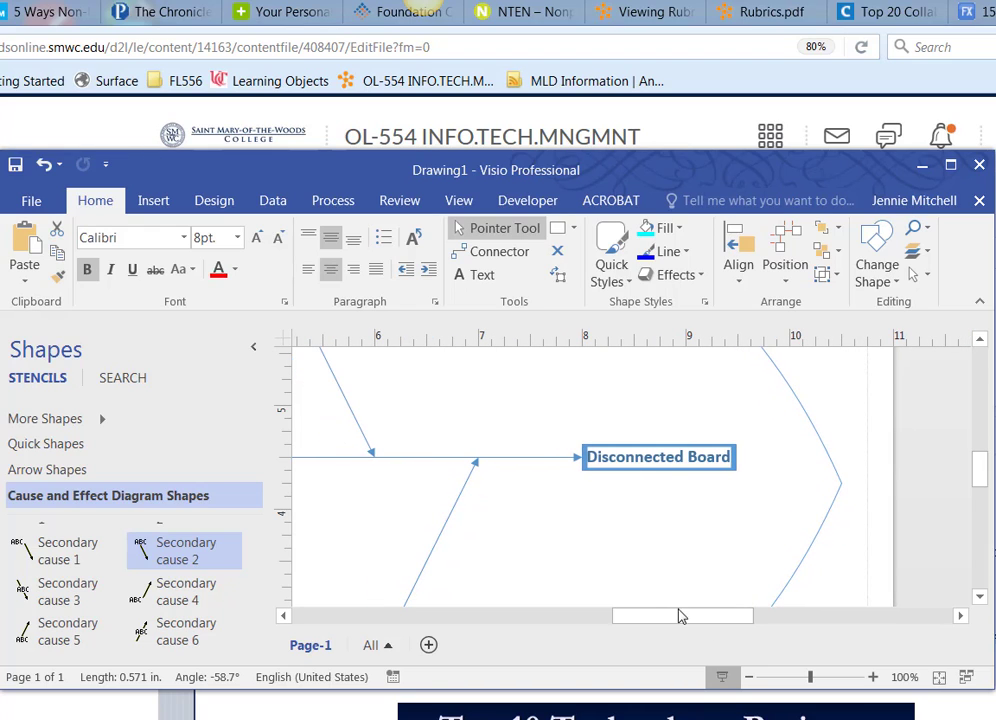
pyautogui.moveTo(680, 620); pyautogui.dragTo(625, 631)
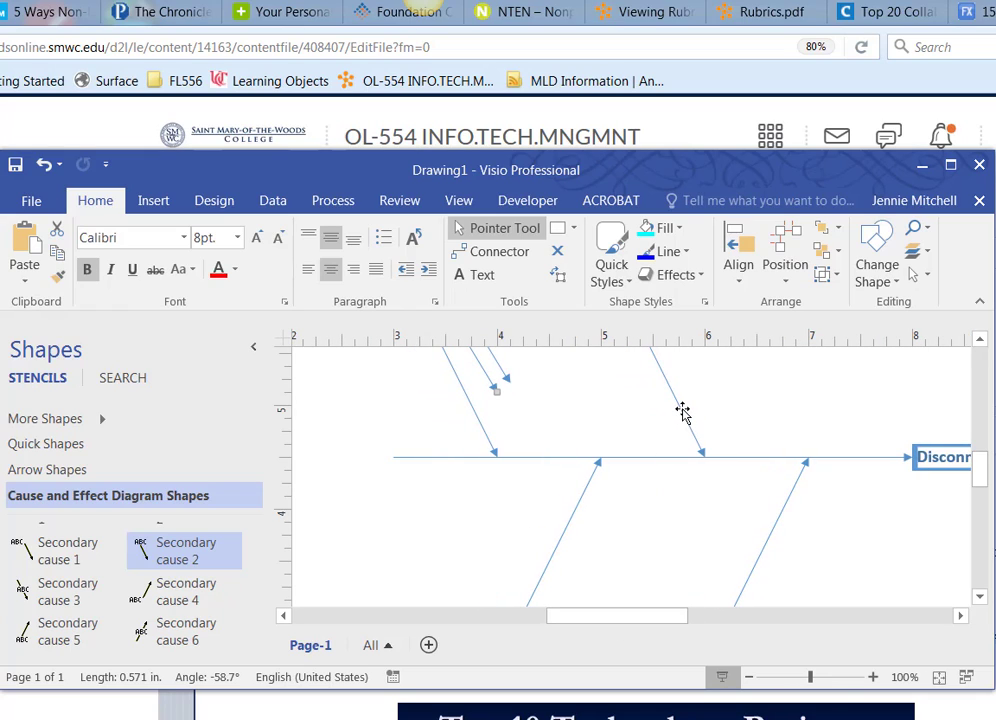
pyautogui.click(681, 414)
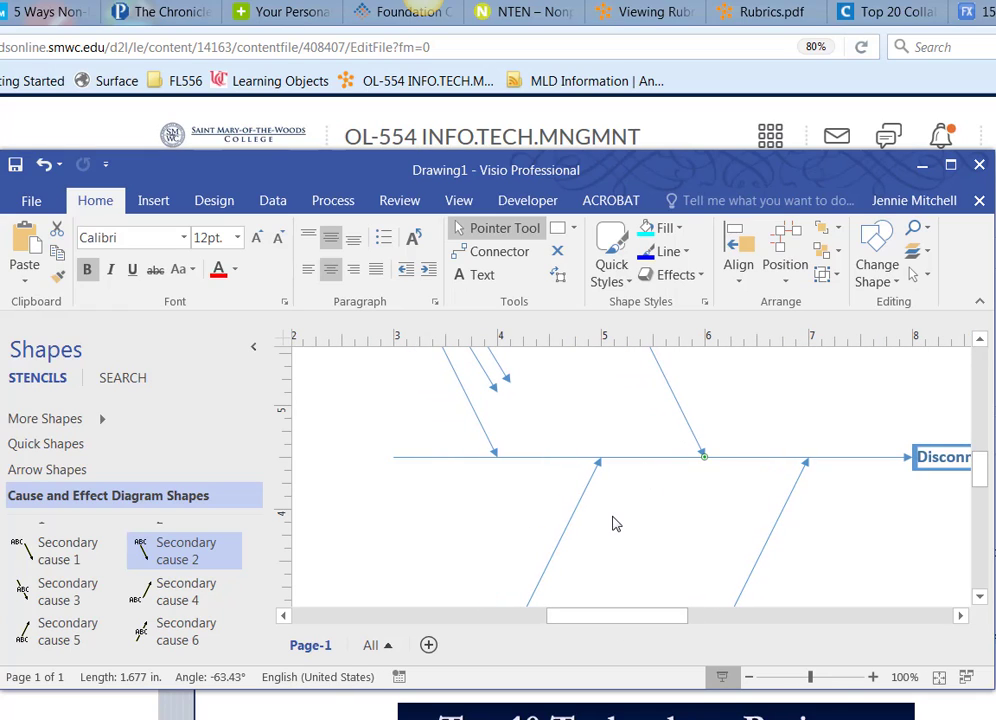